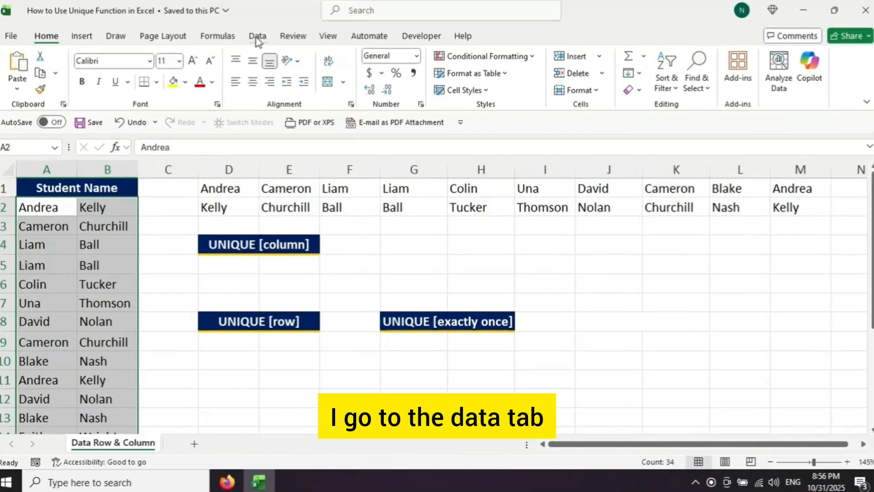
Step: Remove duplicate entries from the selected student names, comparing both the Student Name column and Column B
click(261, 37)
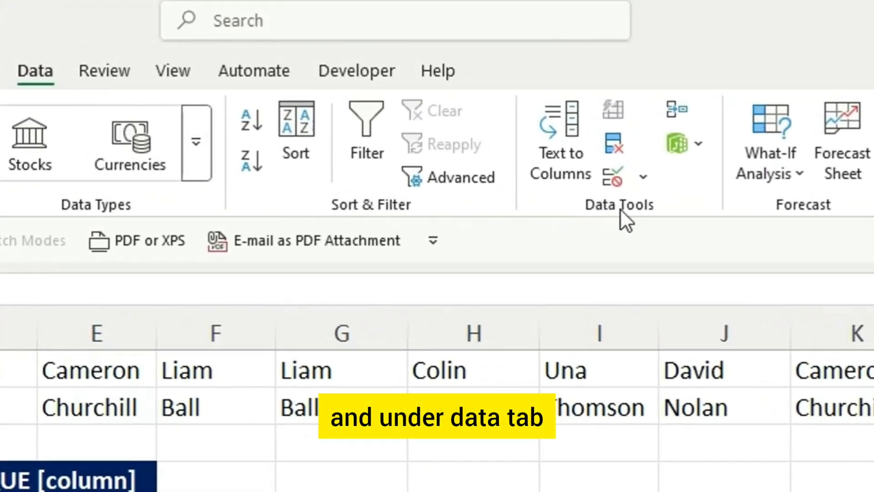
click(616, 141)
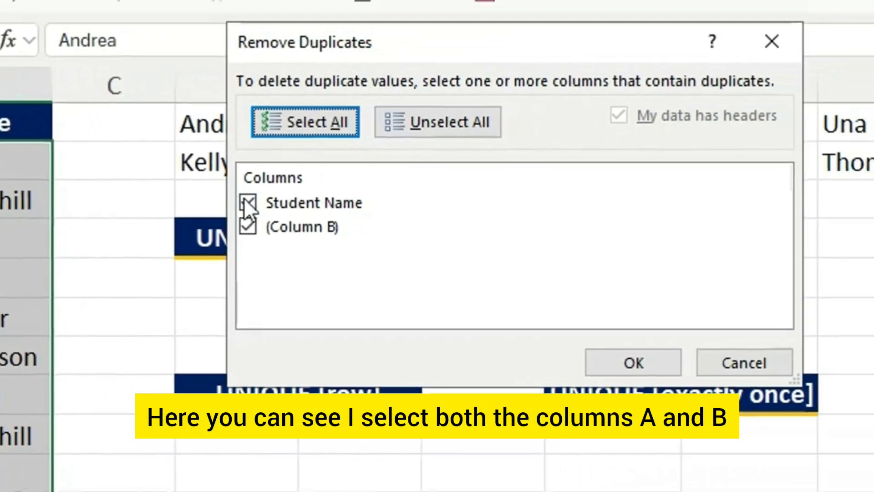
click(247, 202)
click(248, 226)
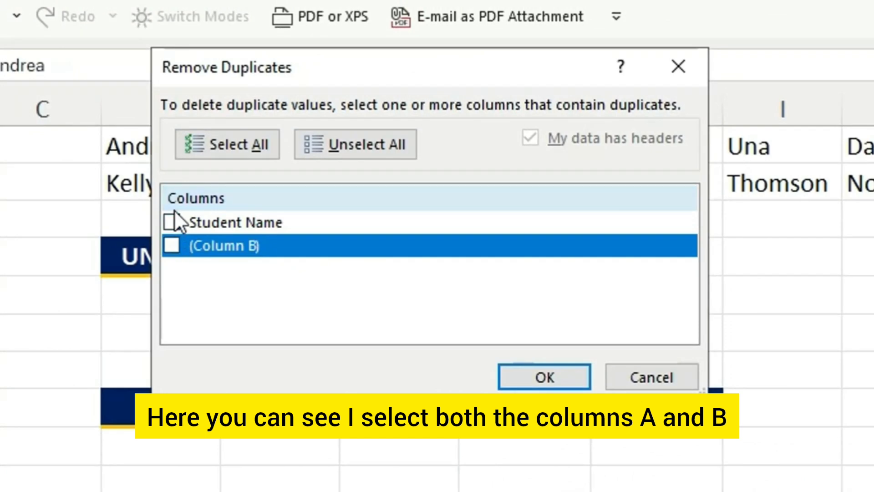
click(247, 202)
click(171, 246)
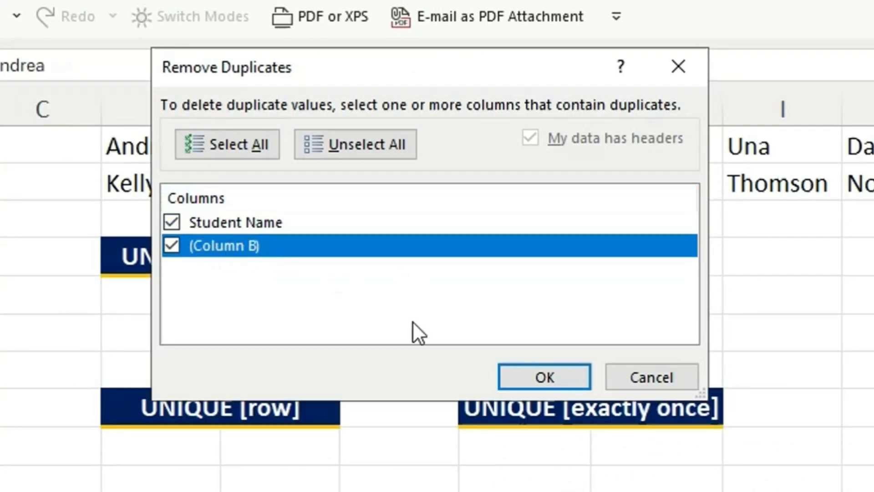
click(536, 376)
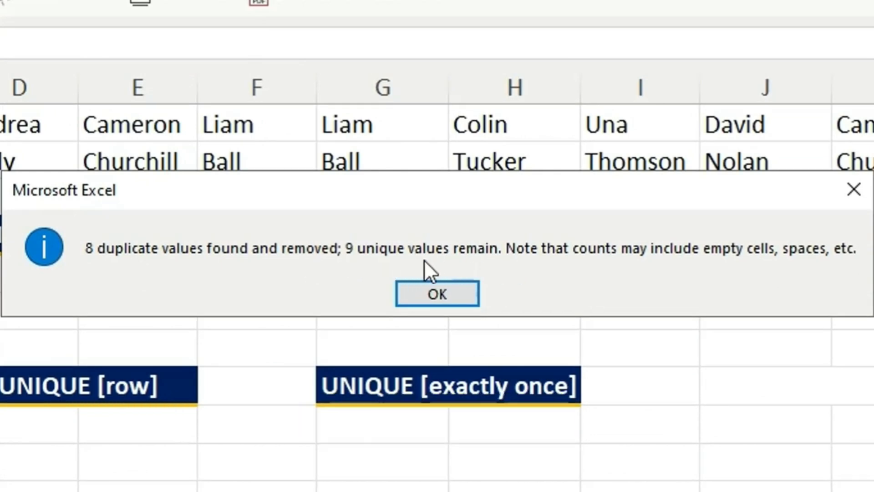
click(447, 289)
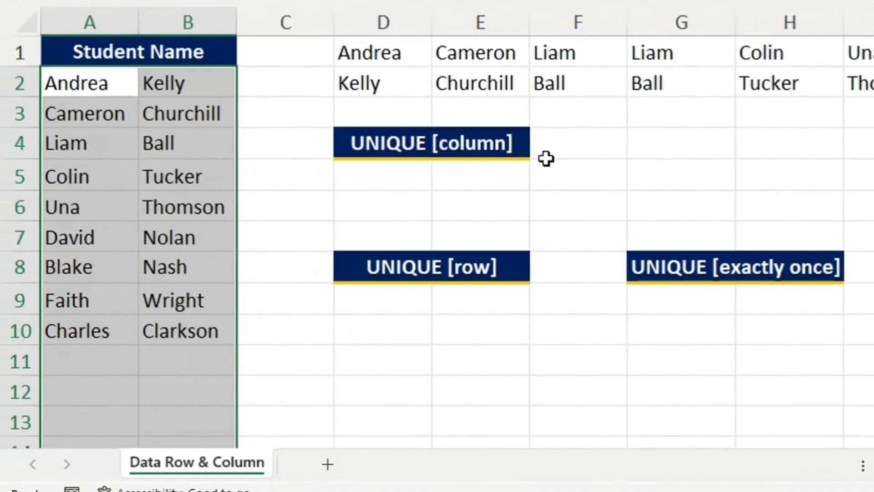
Step: Undo the duplicate removal in the student name list
click(257, 165)
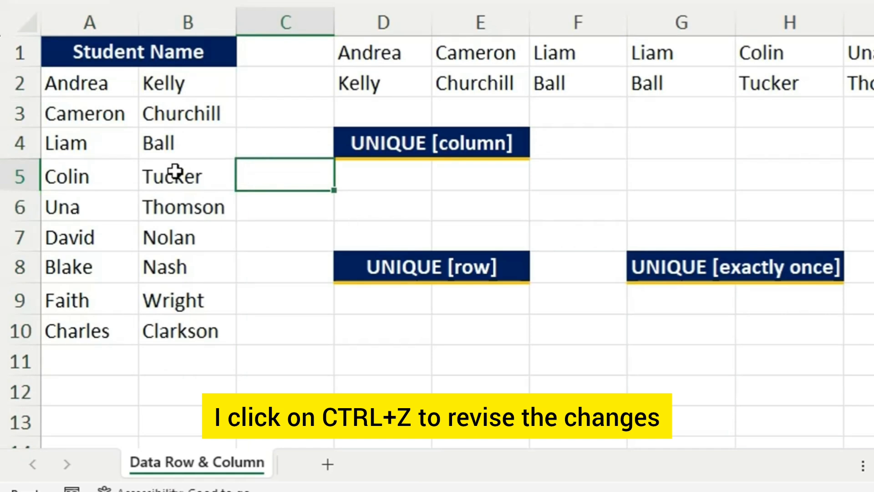
key(ctrl+z)
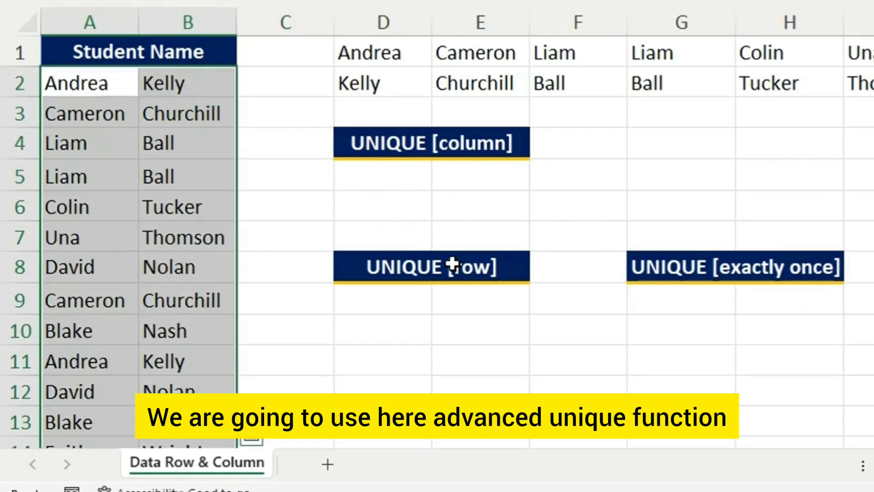
Step: Enter the formula =UNIQUE(A2:B18) in cell D9, under the UNIQUE [row] heading
click(388, 302)
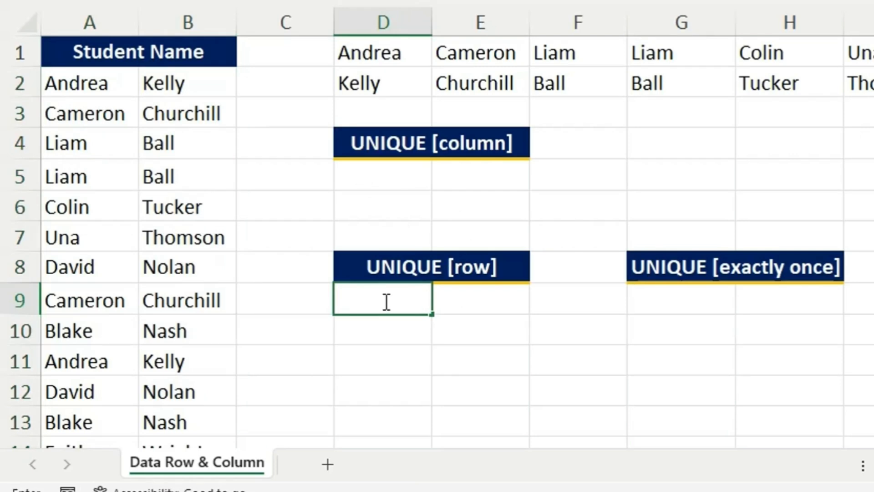
text(=UNI)
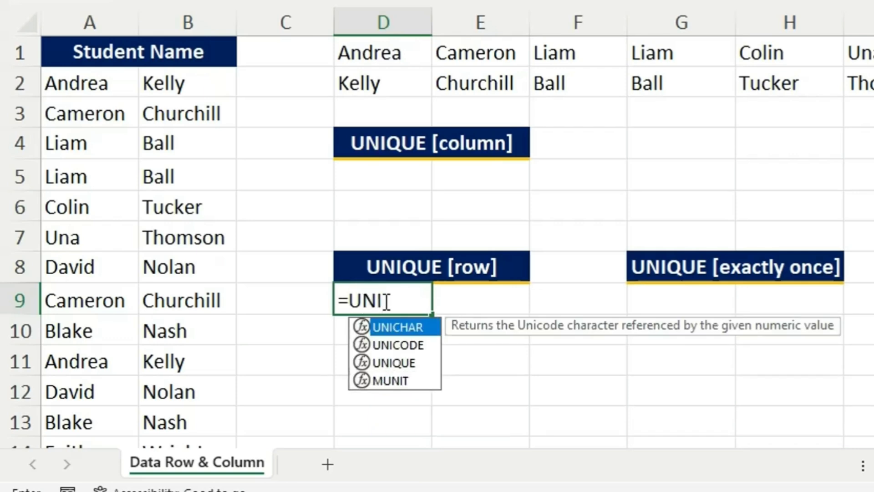
text(QUE)
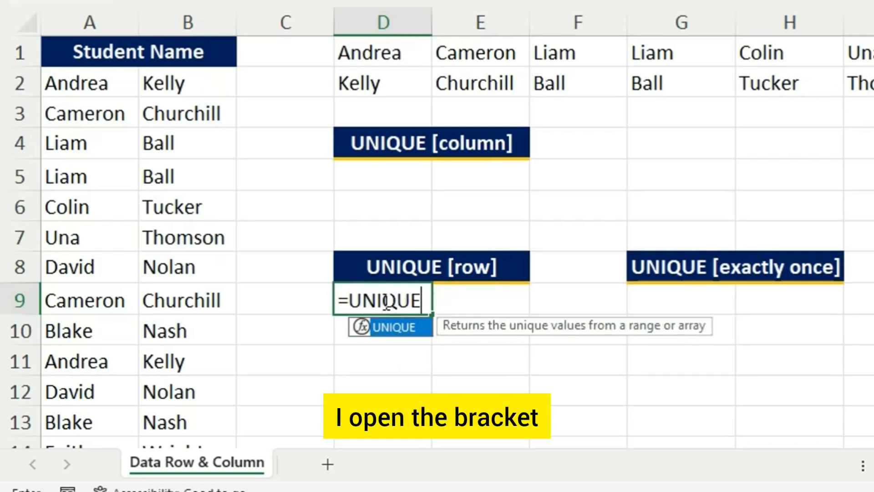
text(()
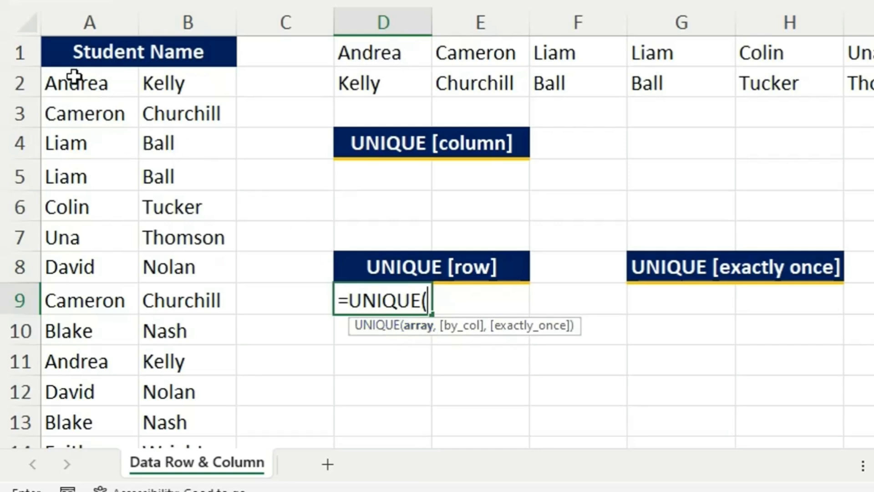
drag(74, 82, 212, 360)
scroll(456, 289, up, 3)
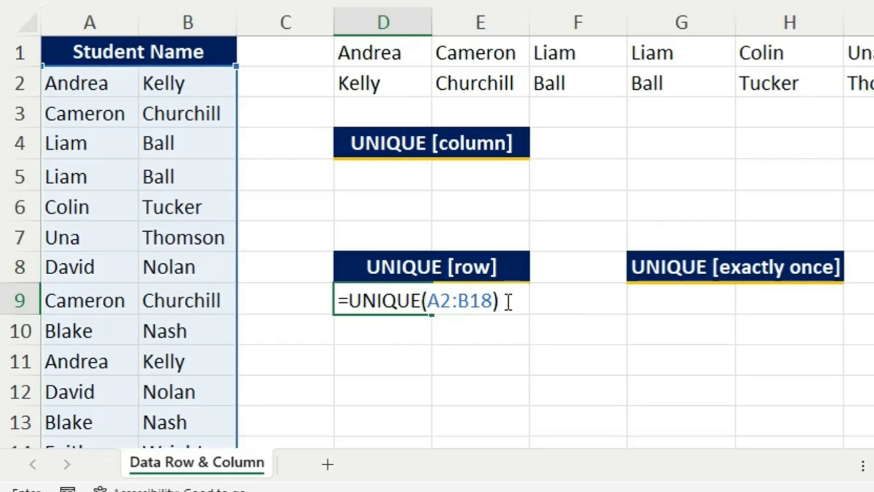
key(Return)
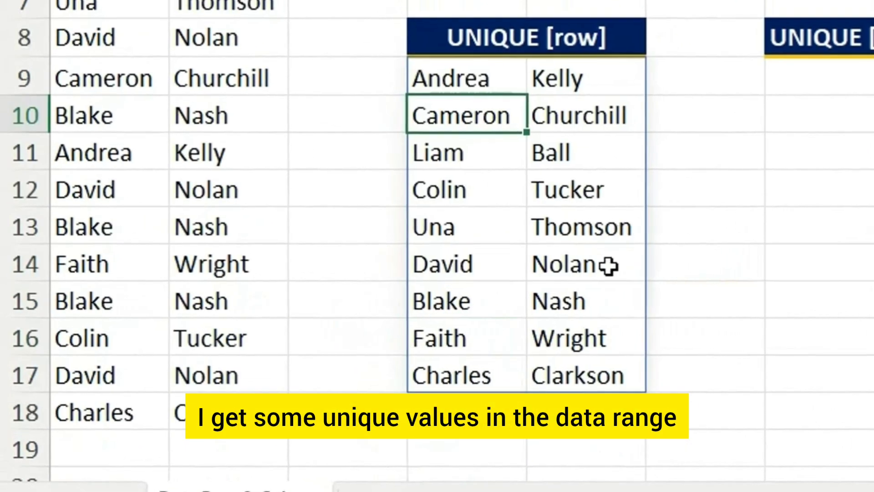
Step: Review the names returned under the UNIQUE [row] heading in D9:E17 and compare them with the source list
click(558, 83)
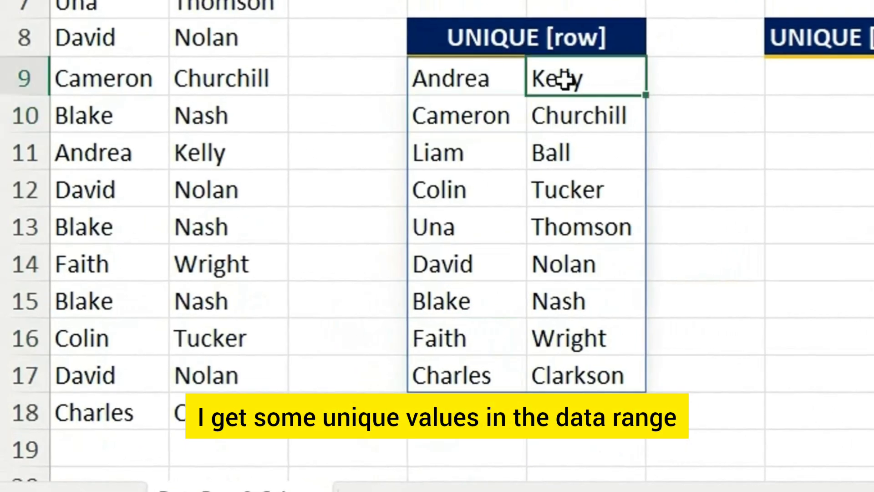
click(491, 80)
click(487, 112)
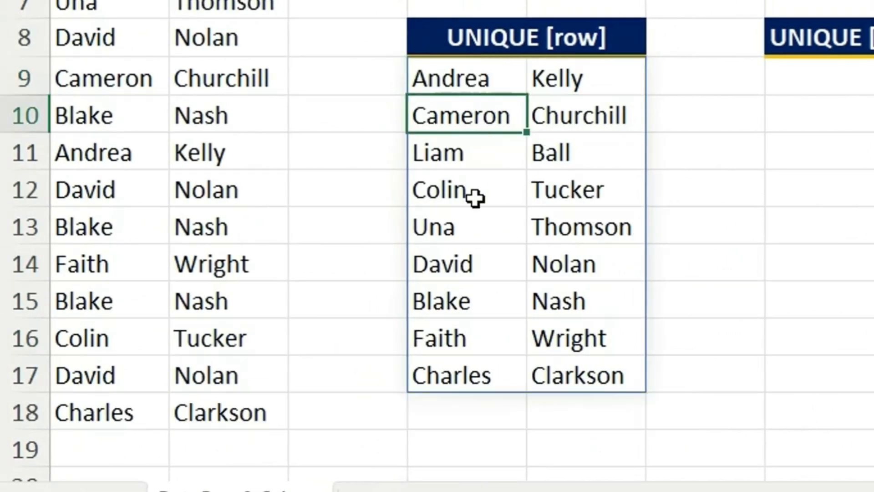
drag(460, 78, 607, 383)
scroll(507, 296, up, 2)
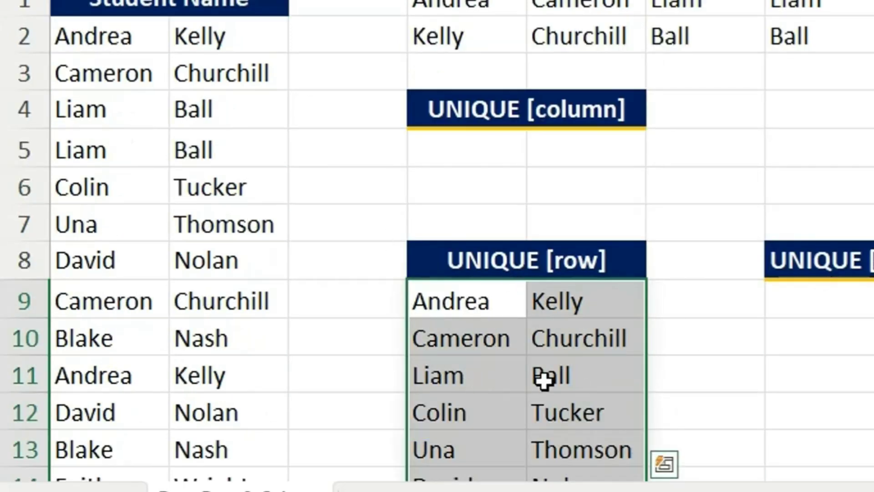
scroll(544, 374, down, 1)
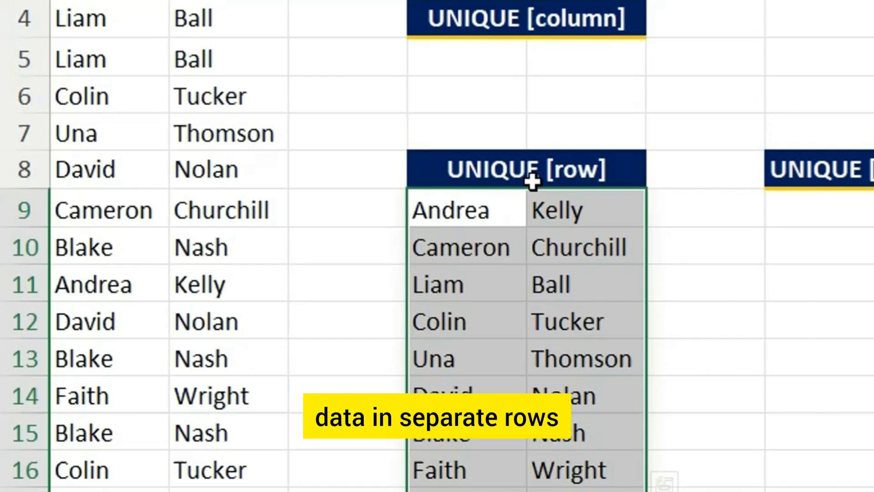
click(714, 302)
scroll(714, 302, up, 1)
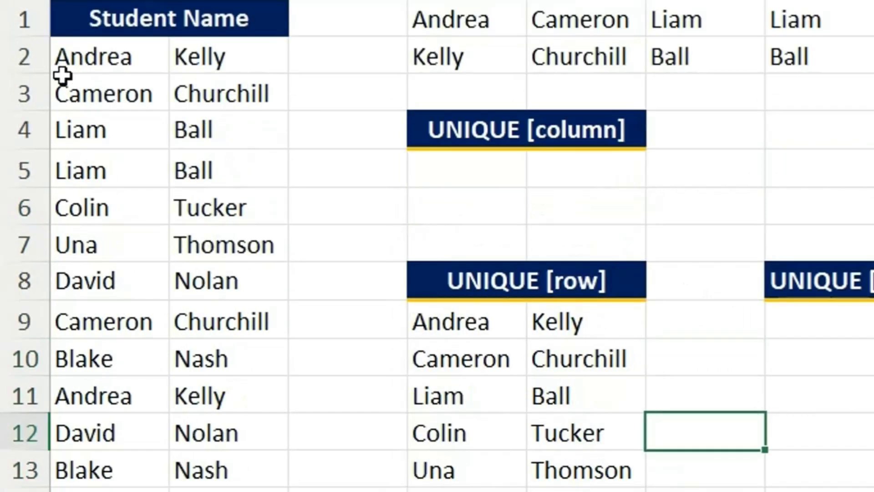
Step: Compare how names are laid out by row in columns A and B with the column-wise layout in D1:F2
drag(67, 60, 236, 57)
click(111, 93)
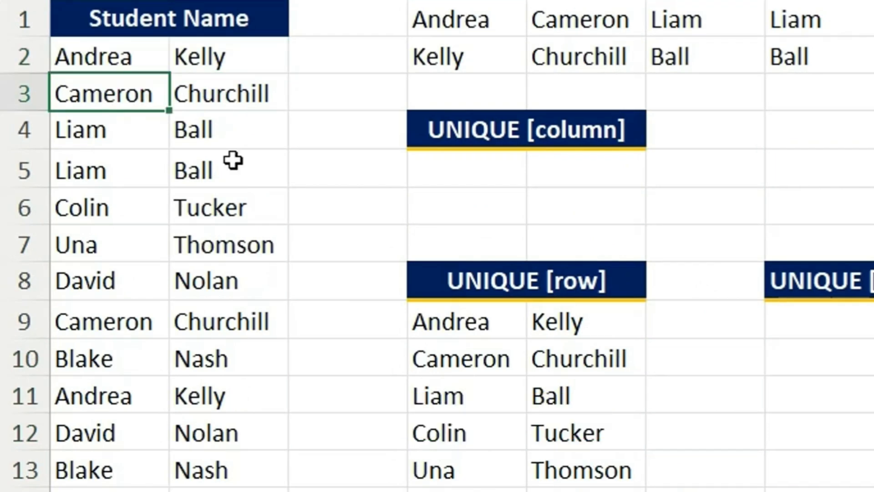
click(487, 21)
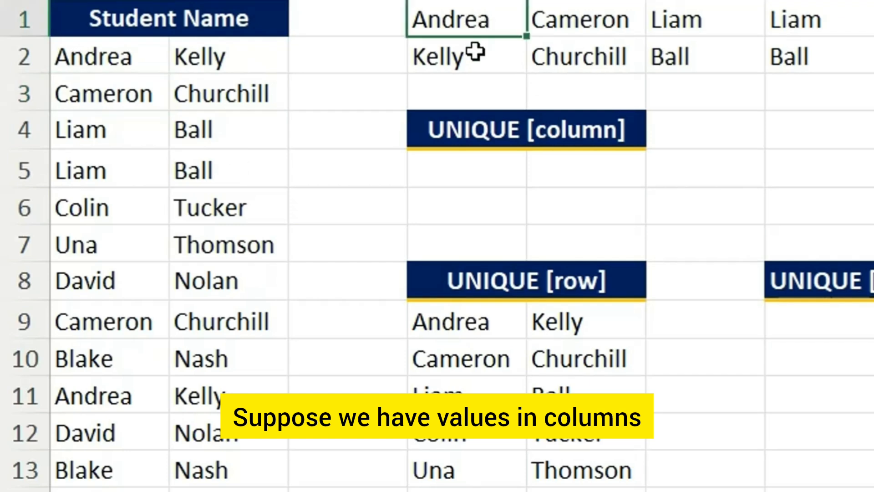
click(474, 53)
click(575, 25)
click(583, 49)
click(667, 32)
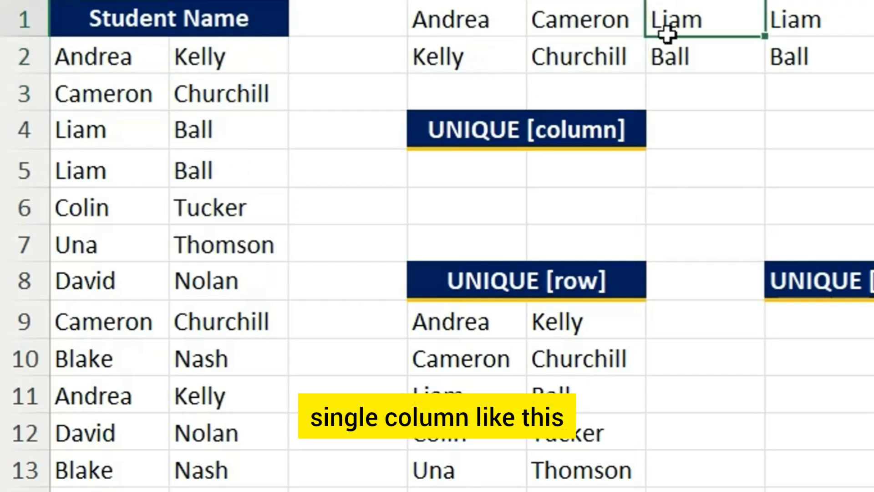
click(671, 56)
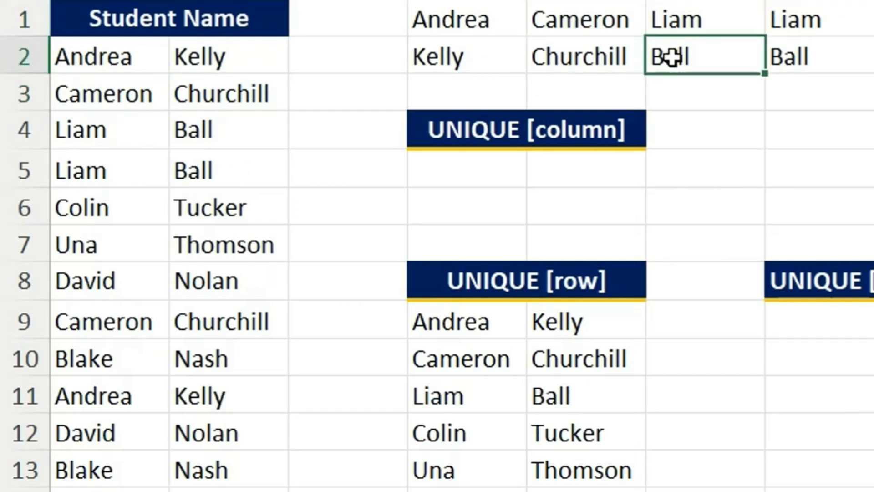
Step: Begin a UNIQUE formula in cell F4, beside the UNIQUE [column] heading, with D1:M2 as its array
click(465, 166)
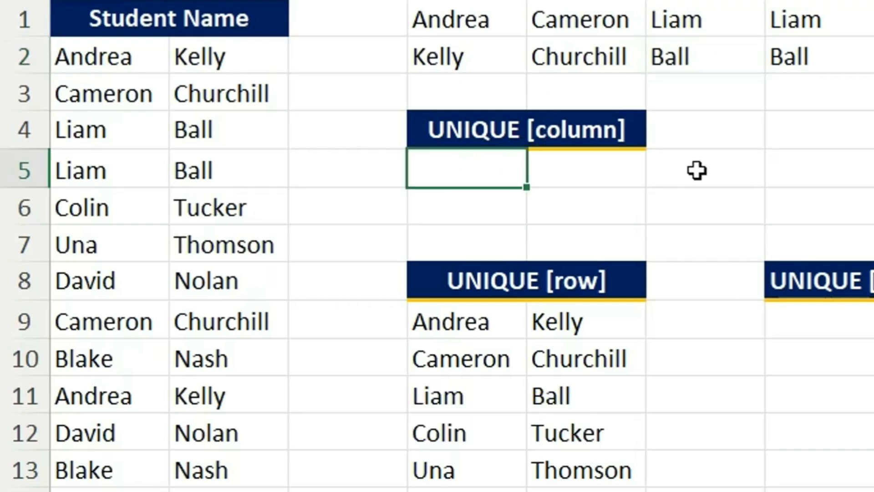
click(713, 130)
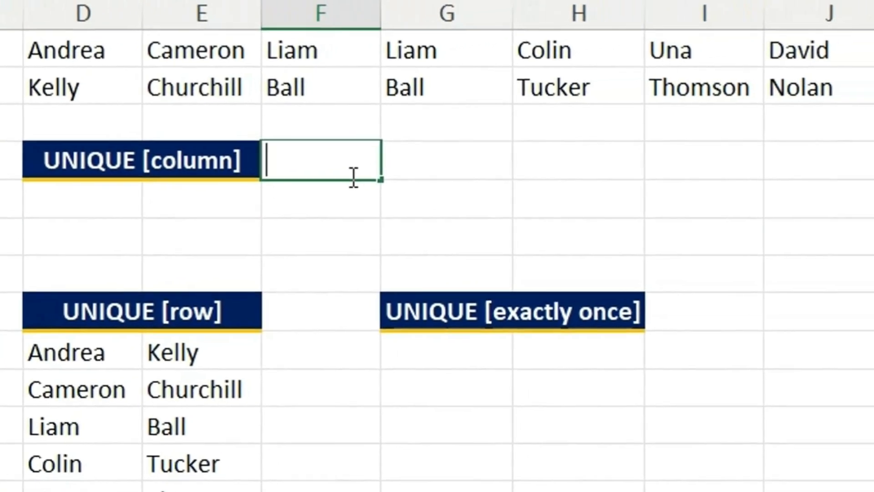
text(=UN)
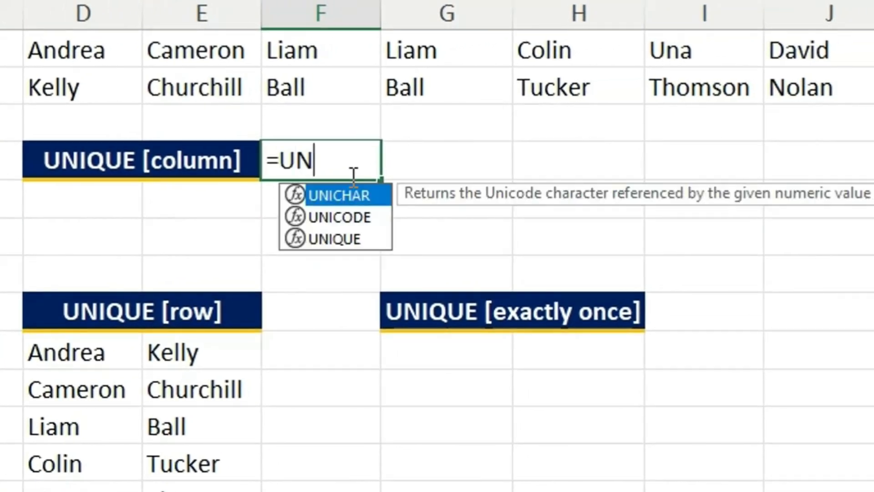
text(I)
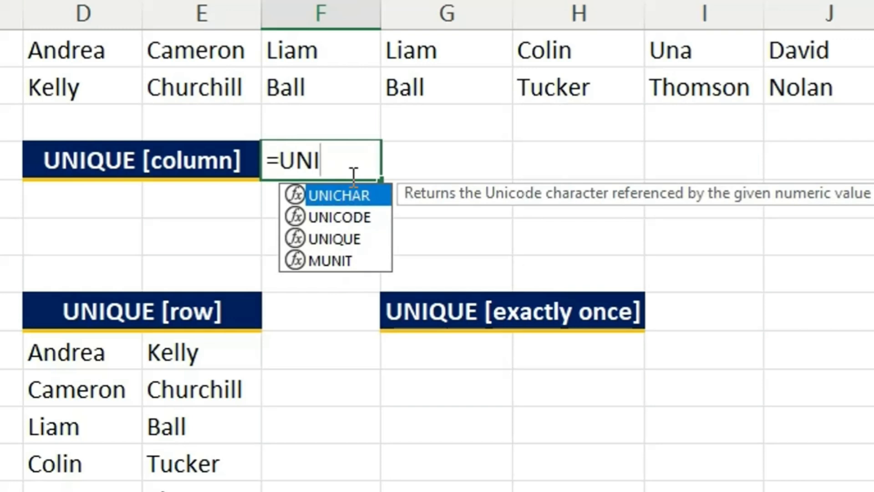
text(Q)
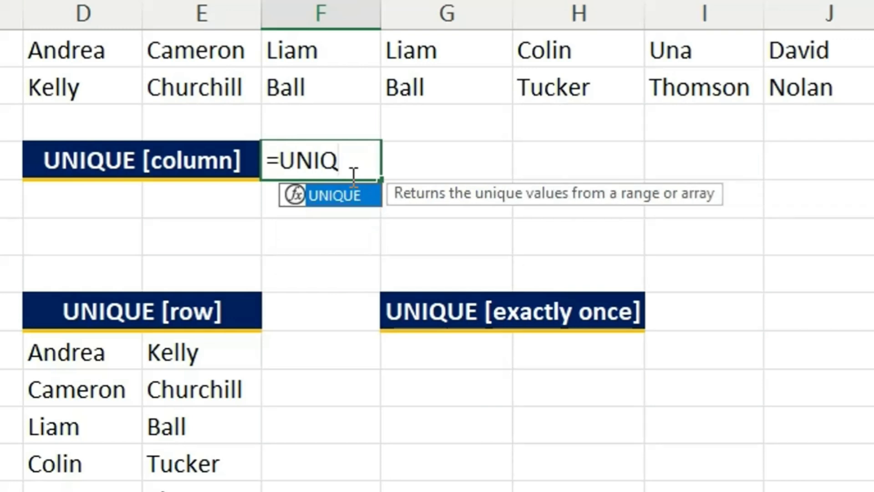
text(UE()
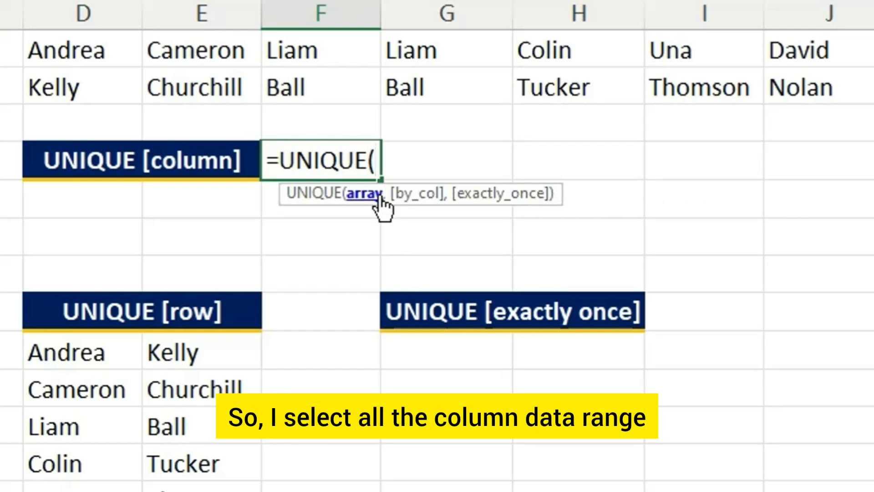
drag(71, 54, 873, 87)
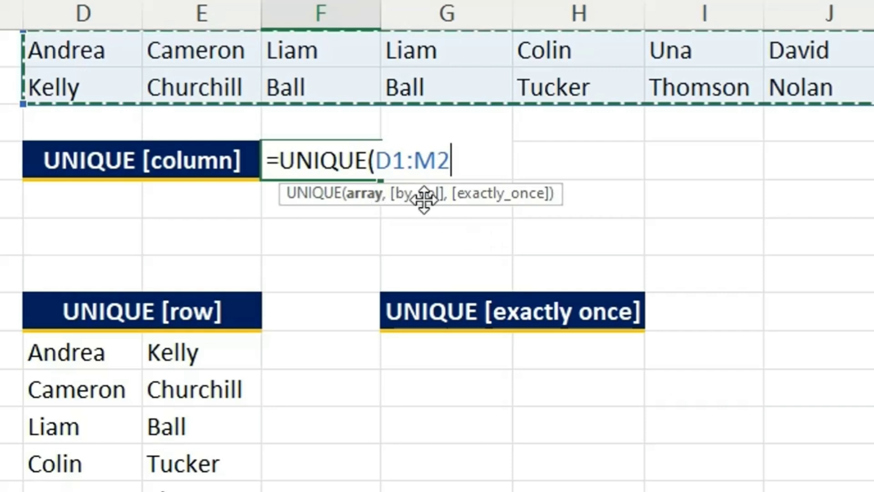
Step: Set the formula's by_col argument to TRUE and enter the completed =UNIQUE(D1:M2,TRUE)
text(,)
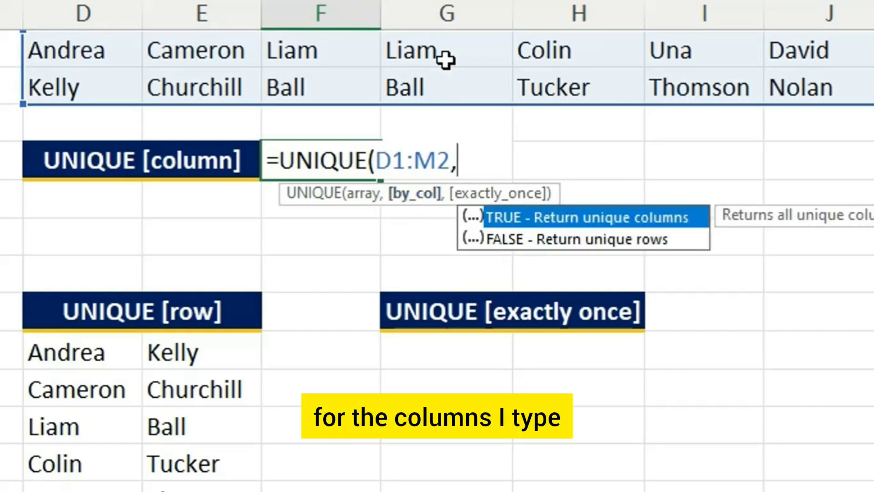
click(528, 217)
key(Tab)
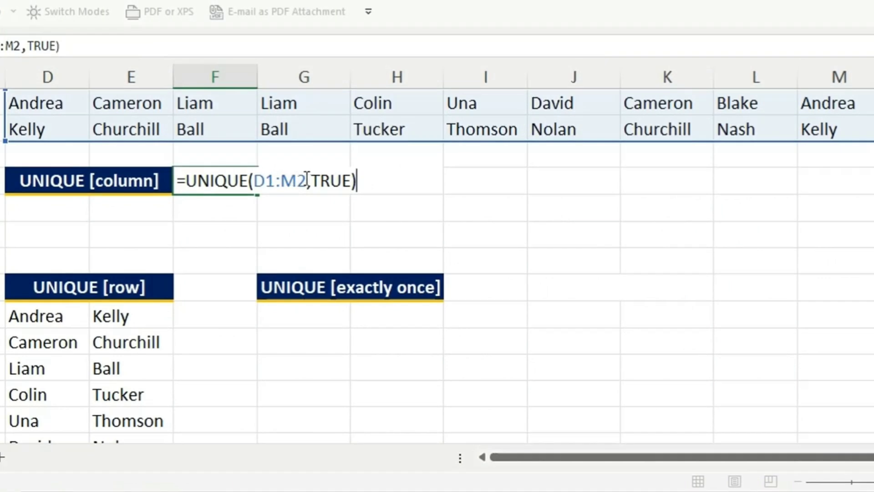
drag(307, 181, 257, 180)
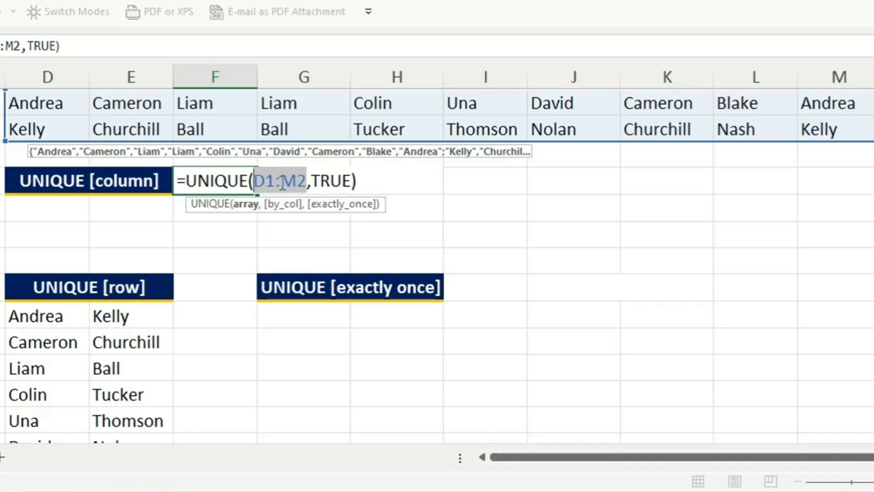
click(374, 181)
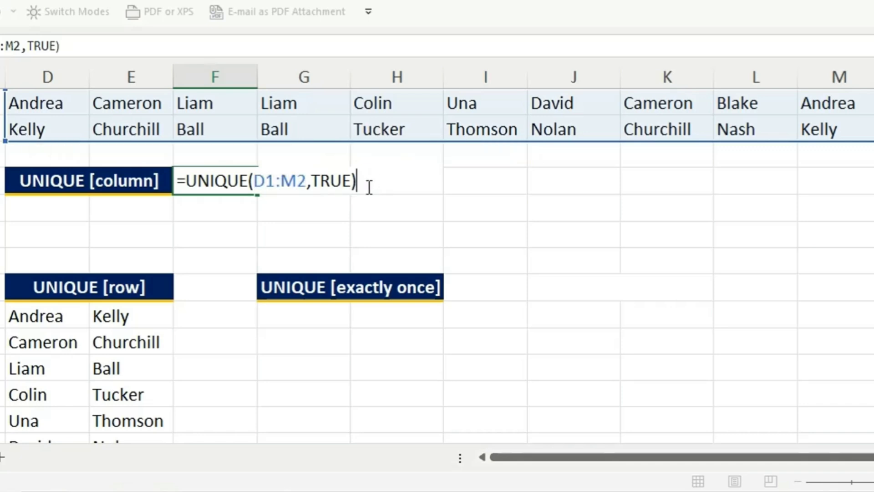
key(Return)
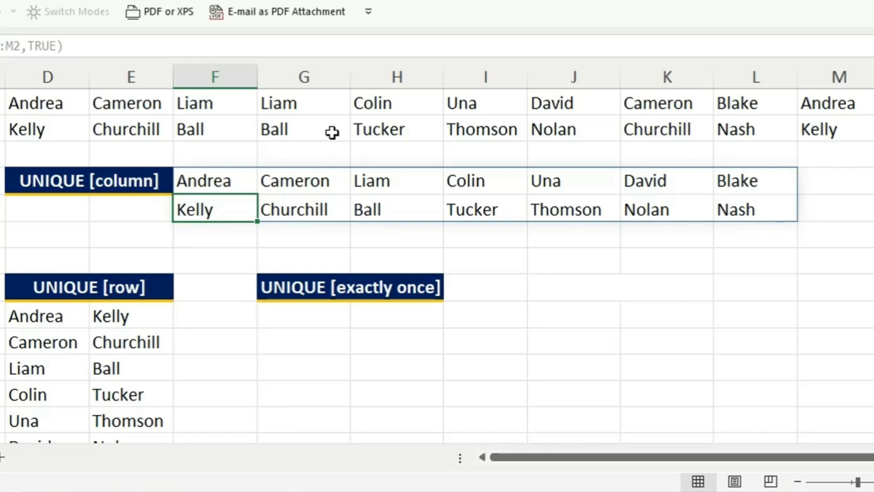
Step: Replace the surname in cell G2 of the column-wise source data with a different surname
double_click(302, 127)
key(BackSpace)
key(BackSpace)
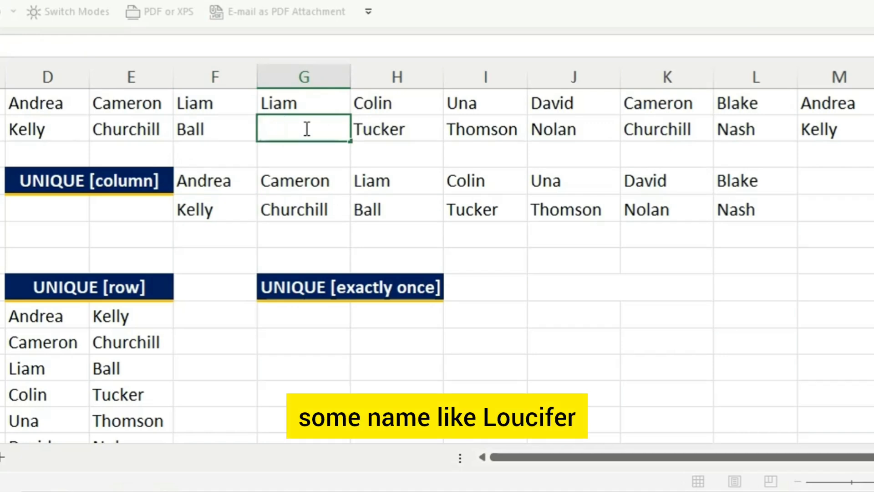
text(Loucifer)
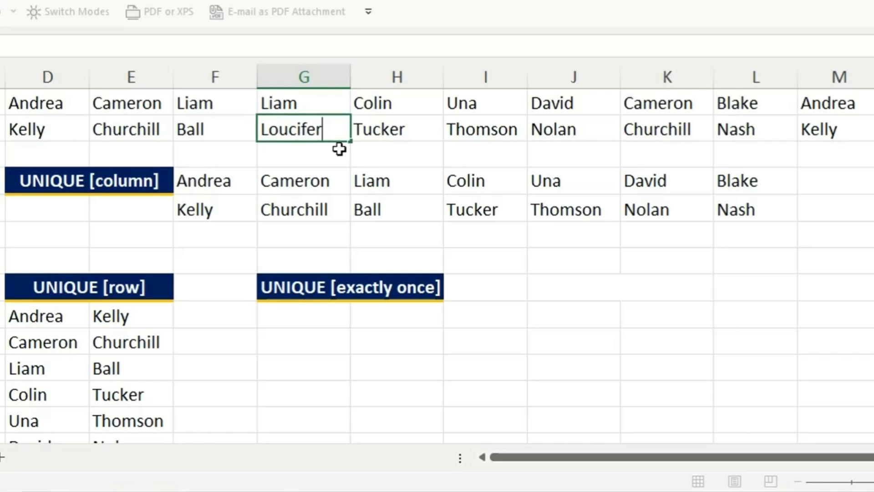
click(371, 154)
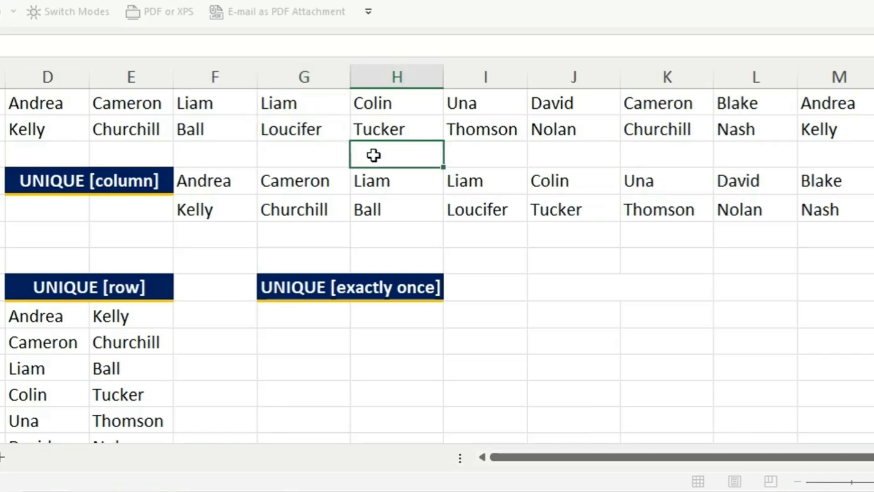
Step: Compare the UNIQUE [column] result in I4:I5 with the edited source entry in G1:G2
click(497, 181)
click(503, 250)
drag(500, 189, 500, 212)
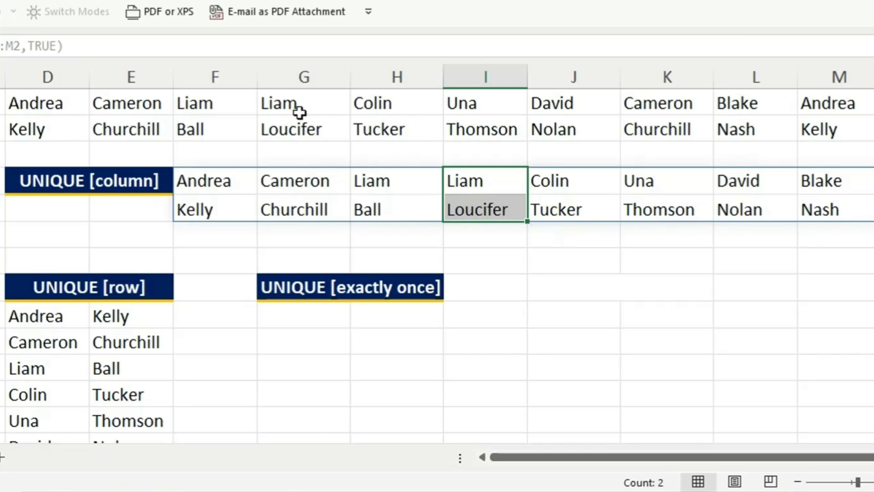
click(335, 129)
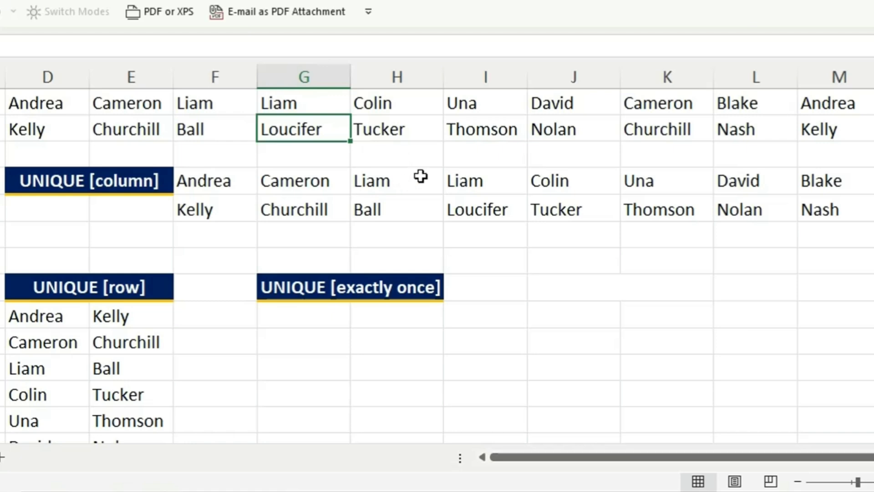
Step: Examine the Student Name list in A2:B18 for names that occur only once, such as the entry in row 7
scroll(422, 176, down, 1)
scroll(36, 180, up, 1)
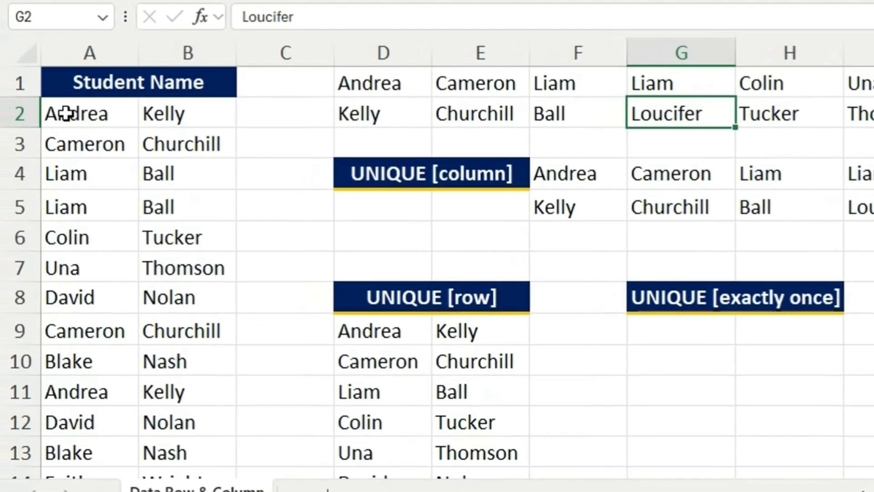
drag(68, 114, 190, 422)
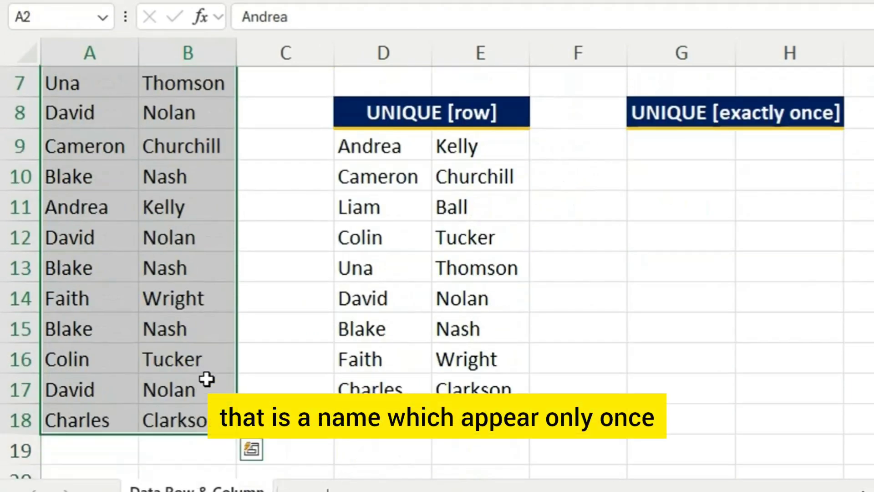
scroll(207, 379, up, 2)
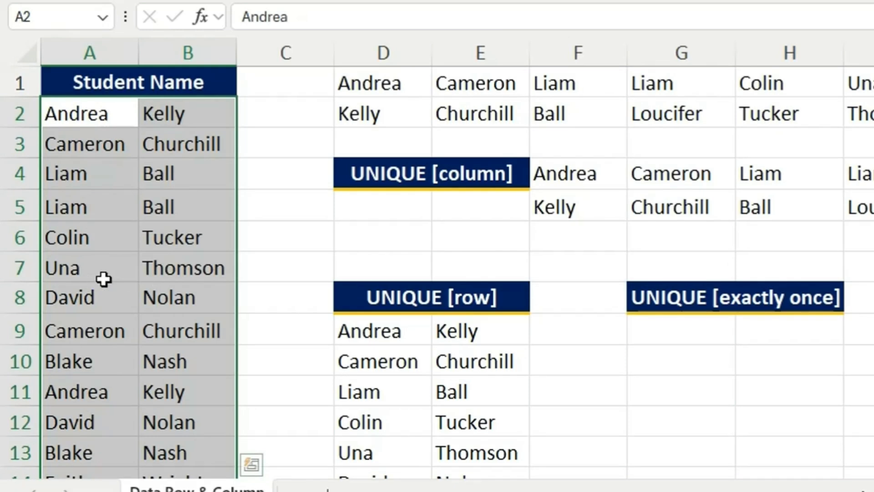
scroll(152, 275, down, 3)
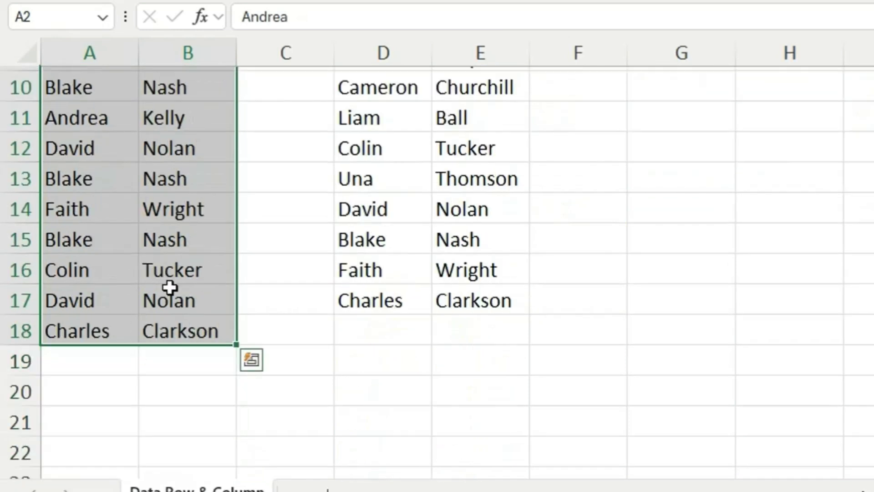
scroll(170, 287, up, 3)
click(107, 268)
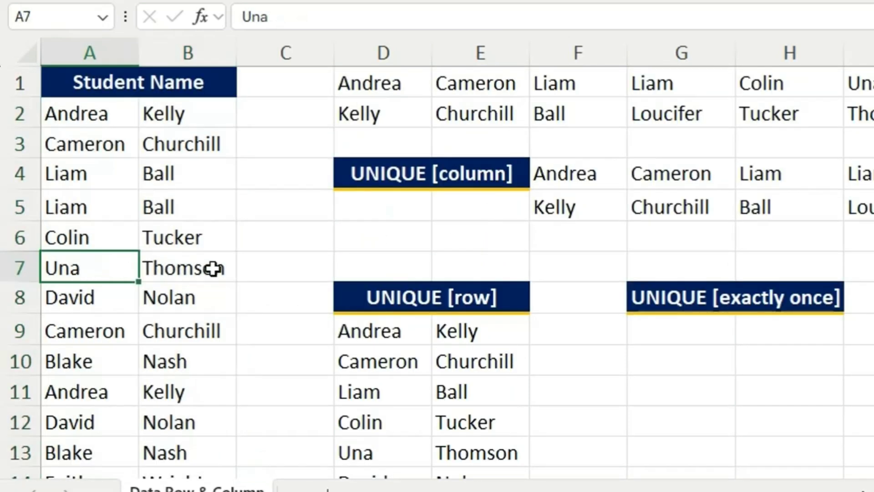
click(271, 261)
drag(104, 267, 195, 267)
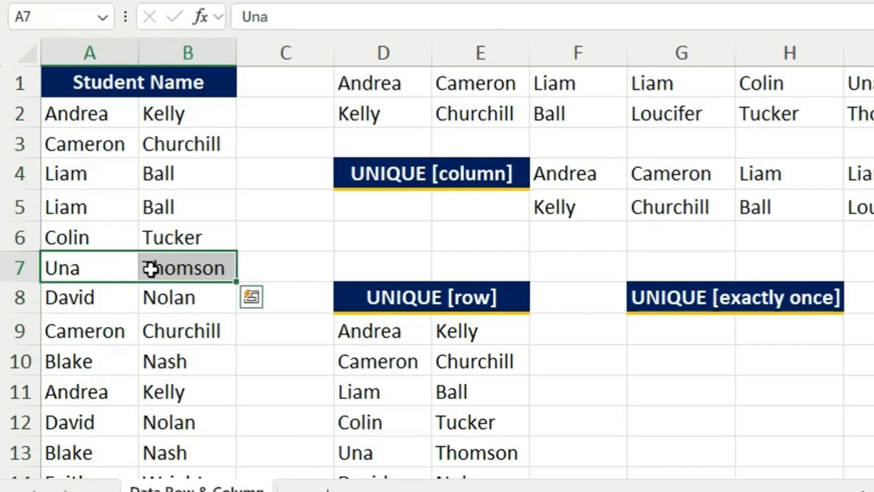
scroll(481, 272, down, 1)
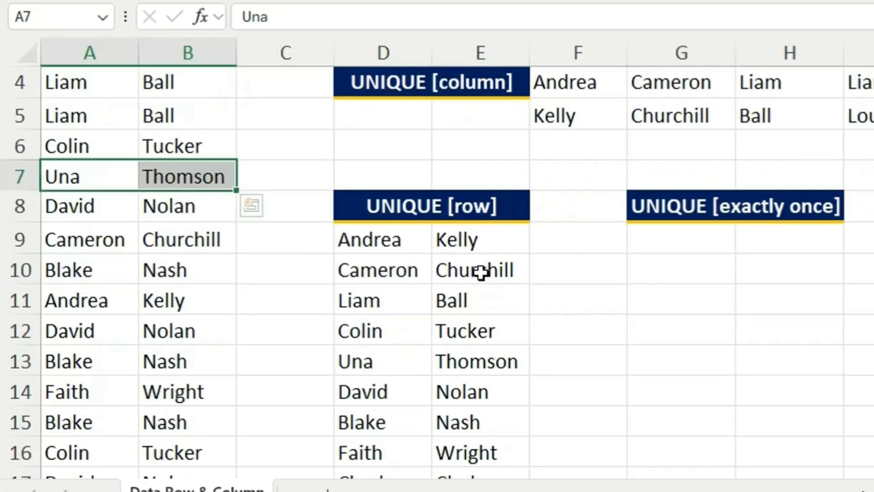
Step: Review the distinct names under the UNIQUE [row] heading in D9:E17
drag(500, 240, 489, 426)
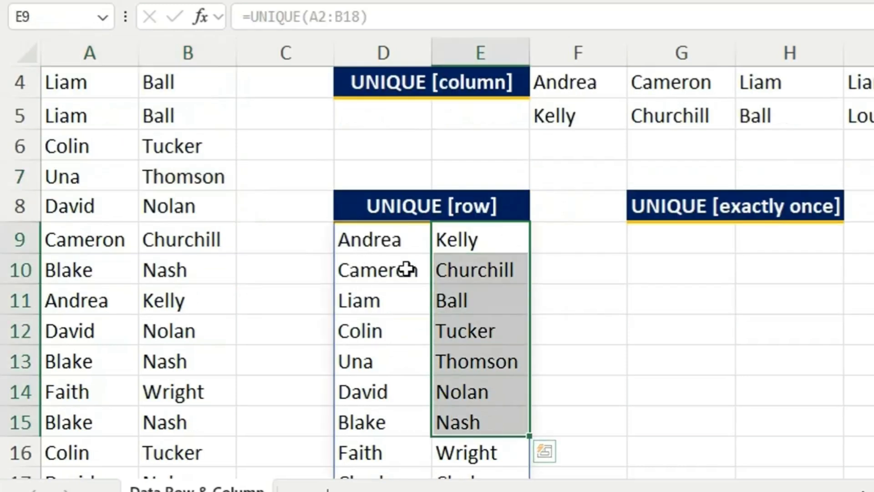
drag(400, 240, 478, 421)
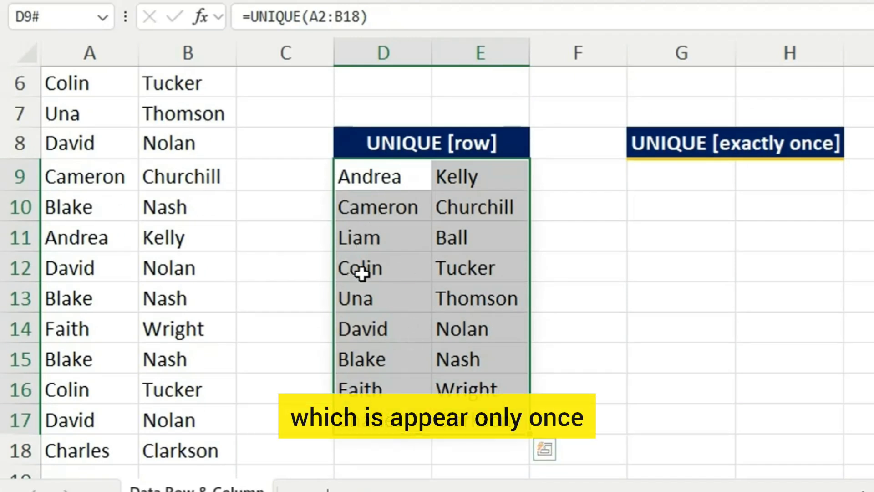
scroll(361, 272, up, 2)
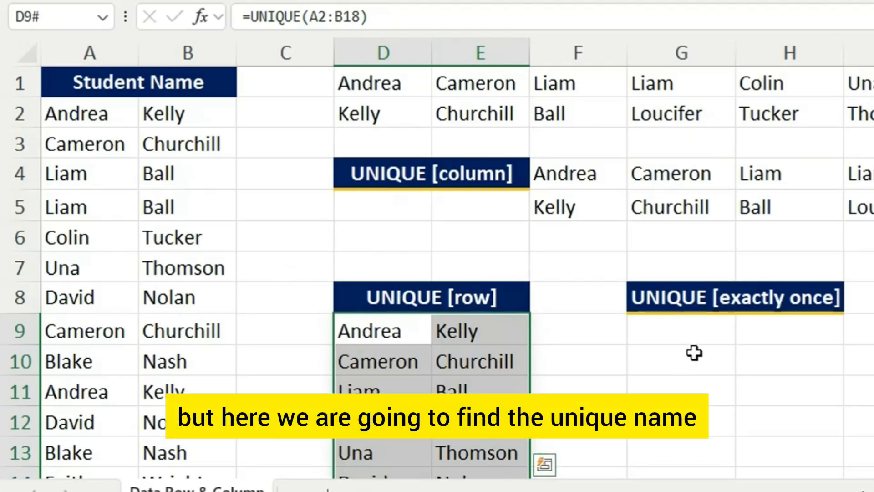
Step: Begin a UNIQUE formula in cell G9, under the UNIQUE [exactly once] heading, with A2:B18 as its array
click(693, 328)
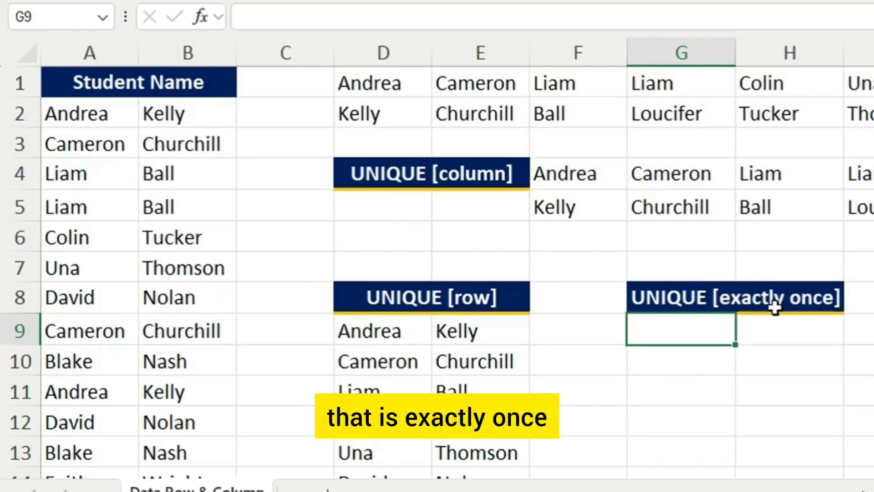
double_click(678, 331)
text(=)
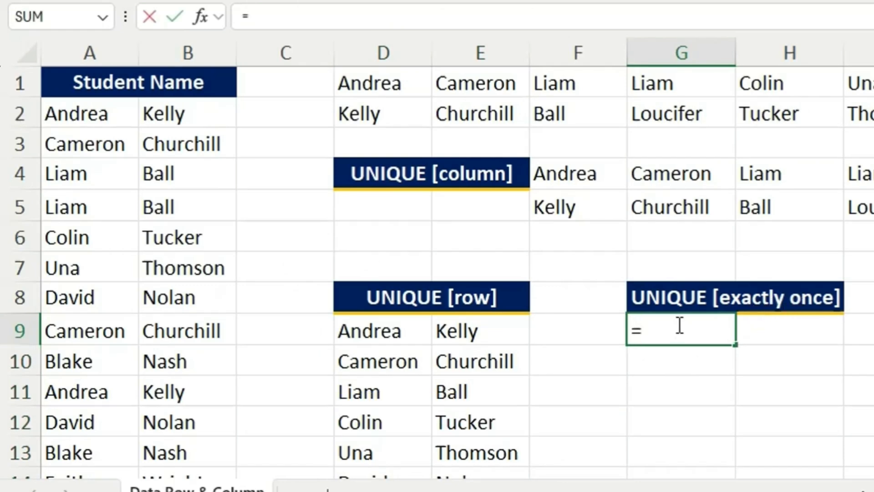
text(UN)
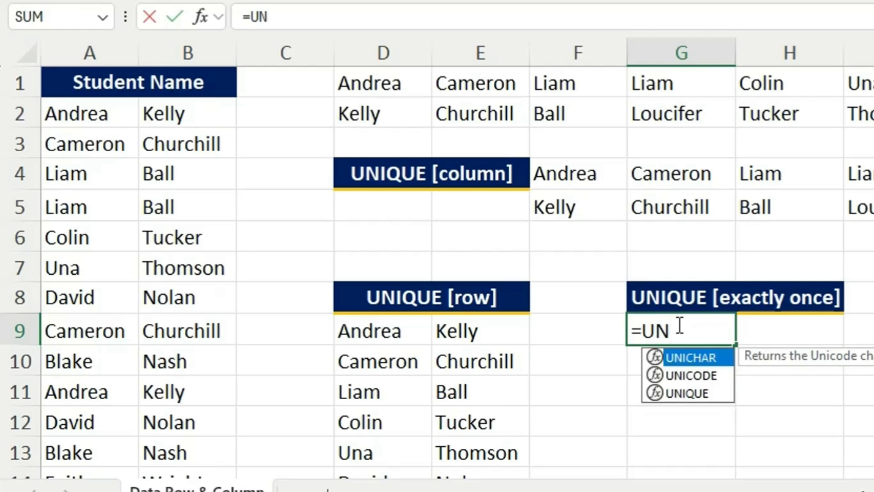
text(I)
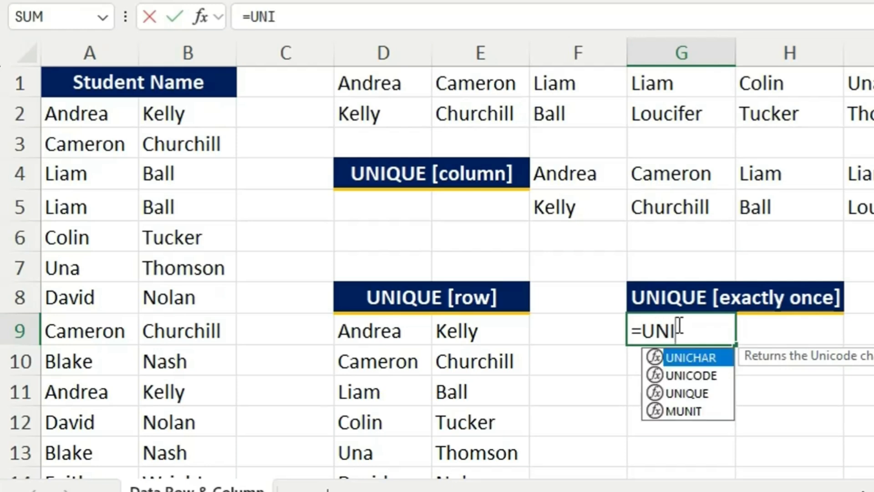
text(QUE()
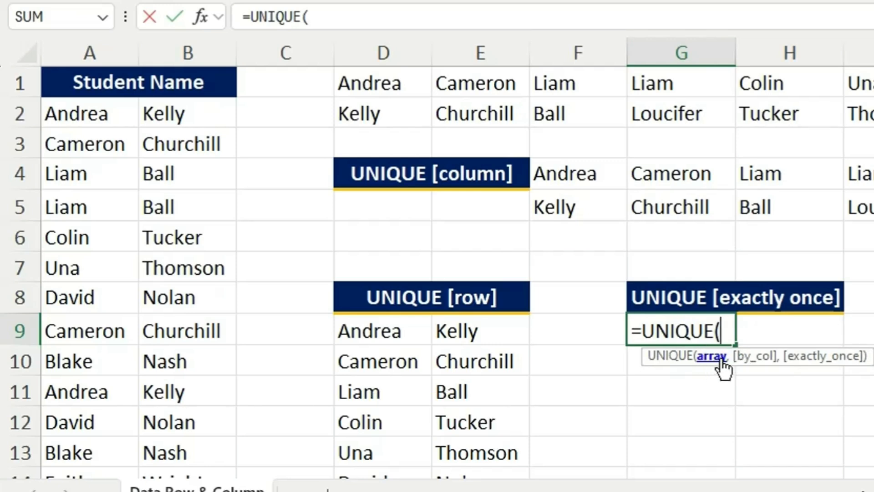
mouse_move(68, 108)
mouse_down()
mouse_move(117, 203)
mouse_move(182, 264)
mouse_move(182, 469)
mouse_move(182, 448)
mouse_move(203, 419)
mouse_up()
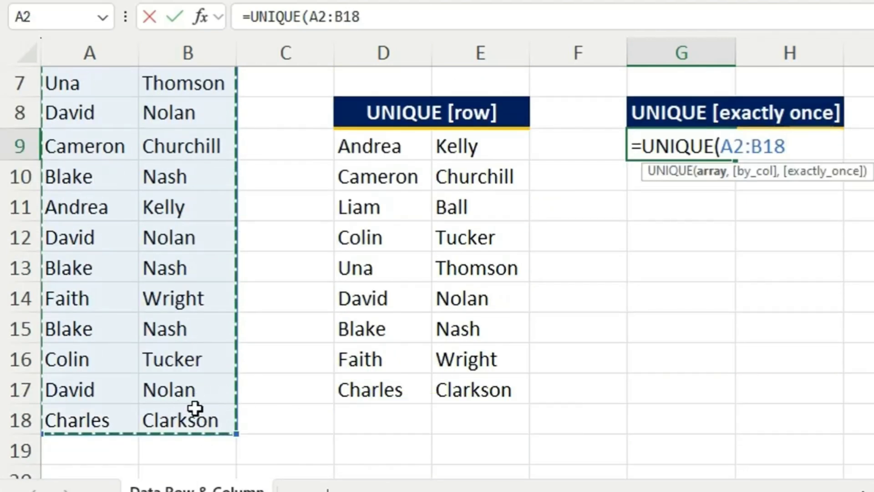
scroll(756, 317, up, 2)
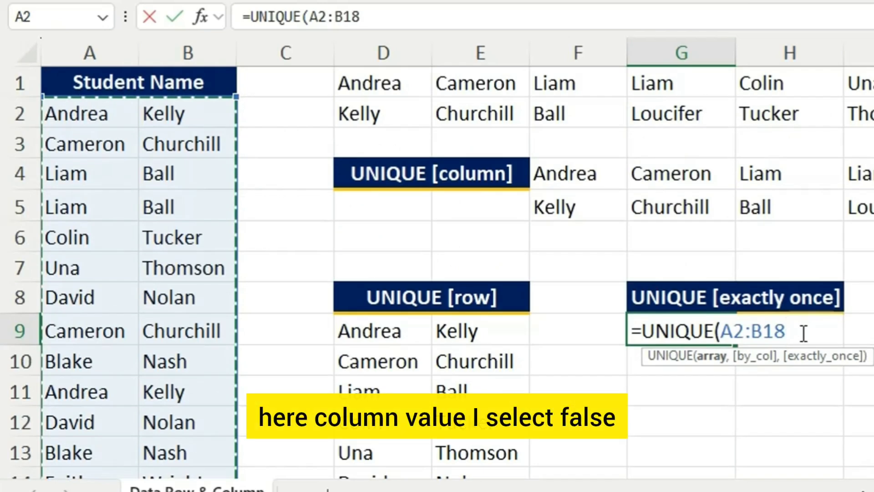
Step: Set by_col to FALSE and exactly_once to TRUE, and enter the completed =UNIQUE(A2:B18,FALSE,TRUE)
text(,)
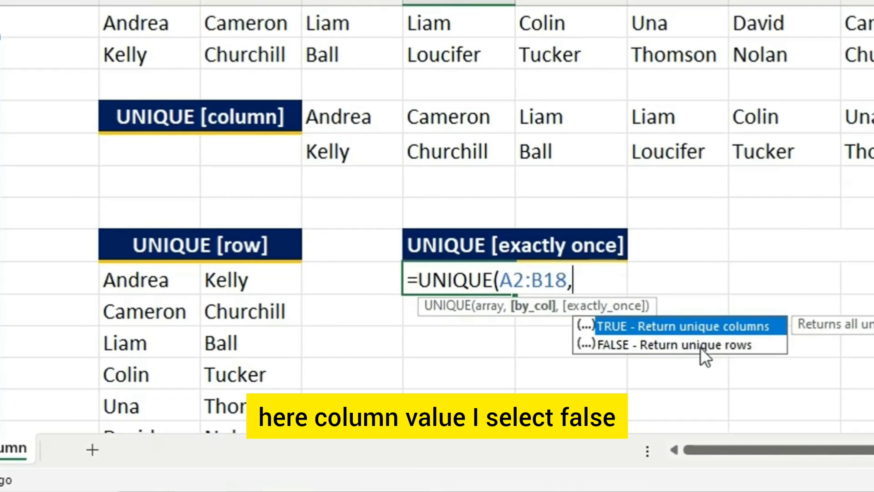
click(630, 349)
double_click(630, 349)
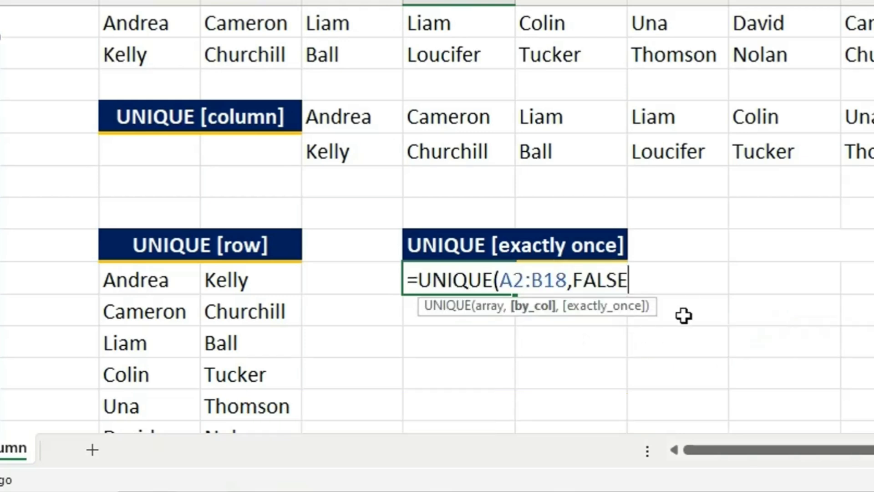
text(,)
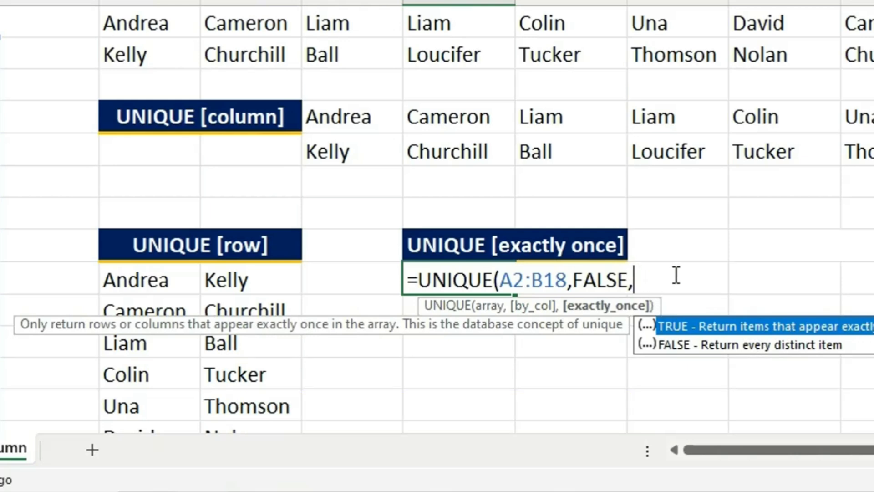
key(Tab)
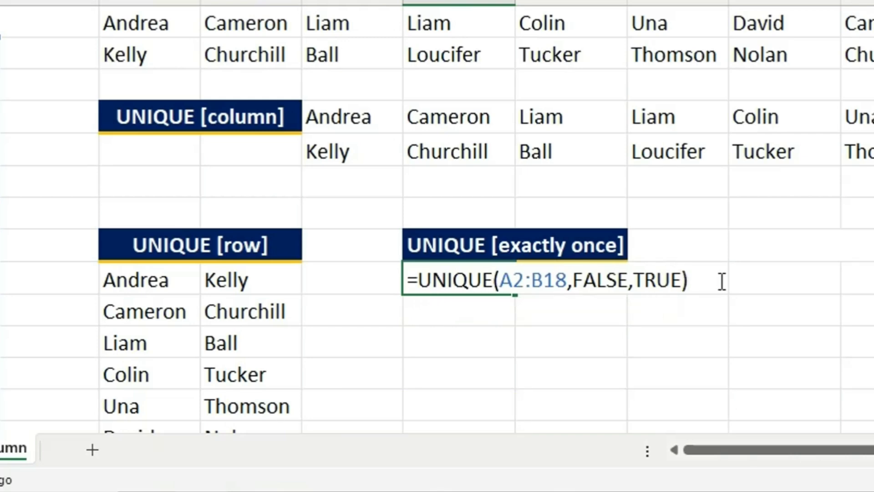
key(Return)
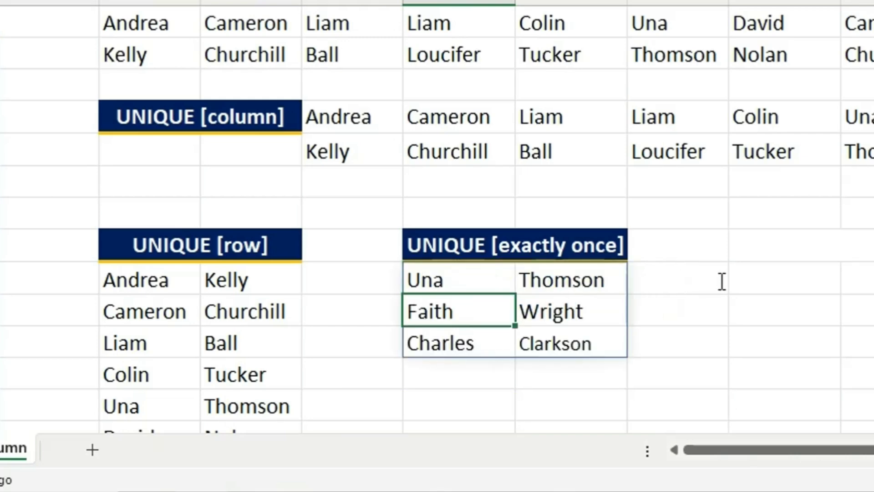
Step: Review the names returned in G9:H11 and check them against the Student Name list
click(446, 287)
click(453, 312)
click(455, 341)
click(451, 285)
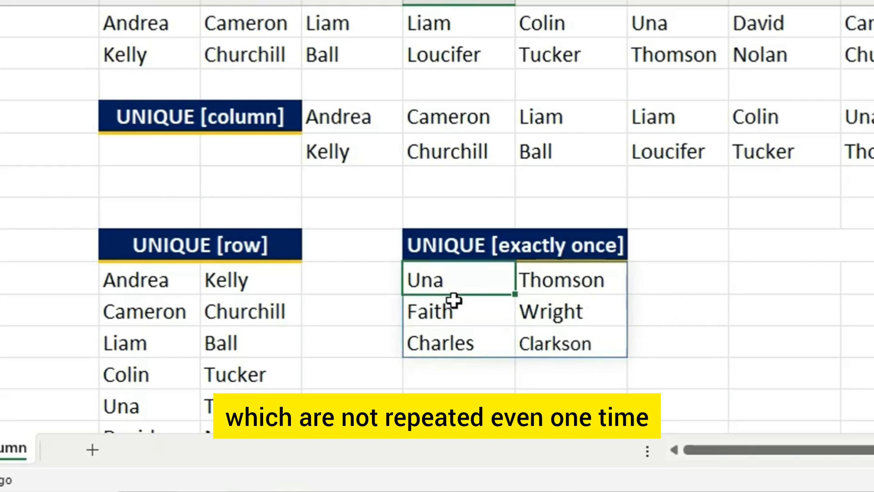
drag(454, 301, 570, 355)
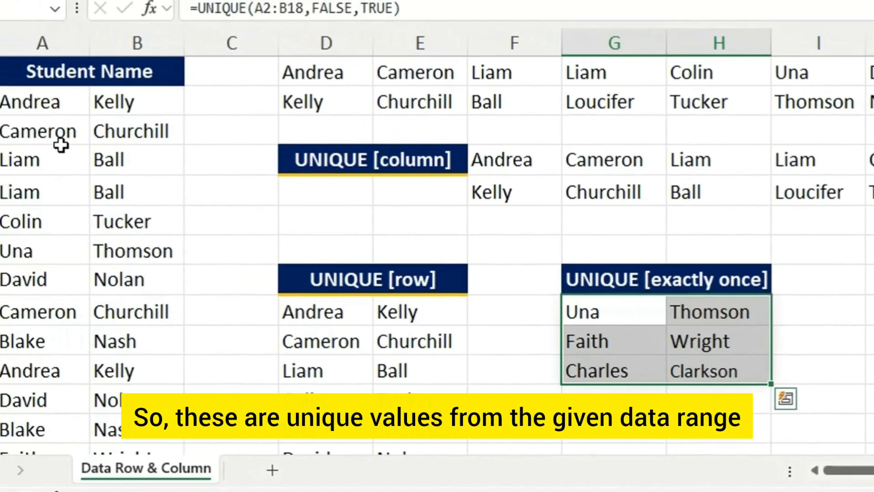
scroll(74, 255, down, 3)
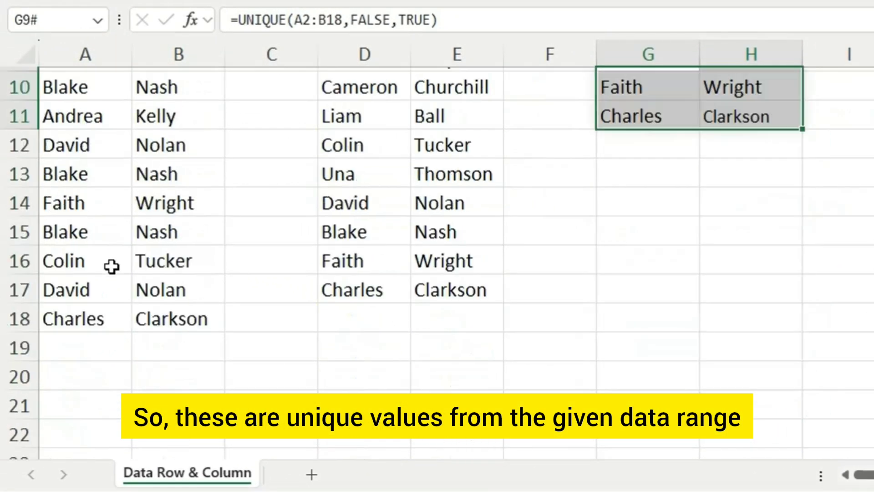
scroll(112, 267, up, 3)
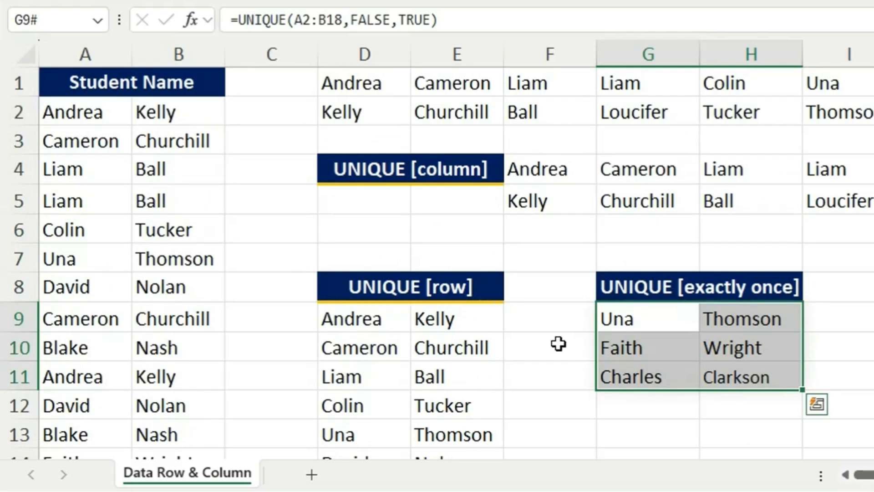
Step: Edit the formula in G9 to leave the by_col argument empty, entering =UNIQUE(A2:B18,,TRUE)
double_click(657, 319)
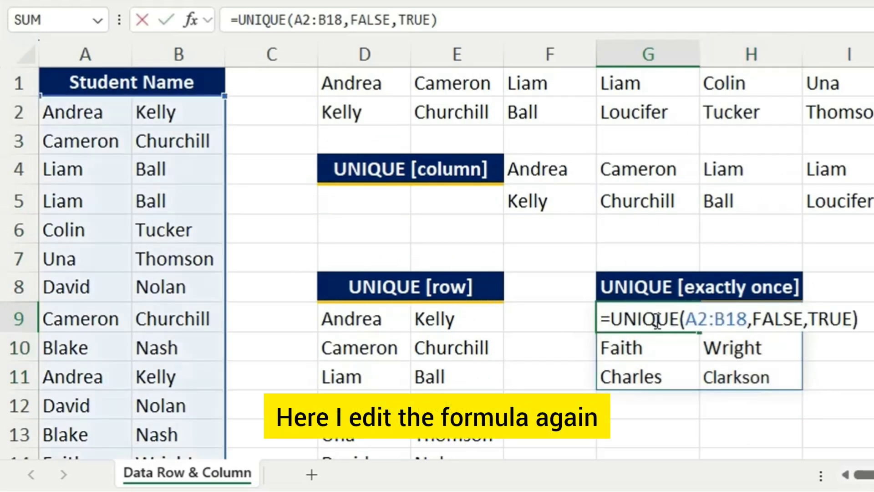
click(804, 320)
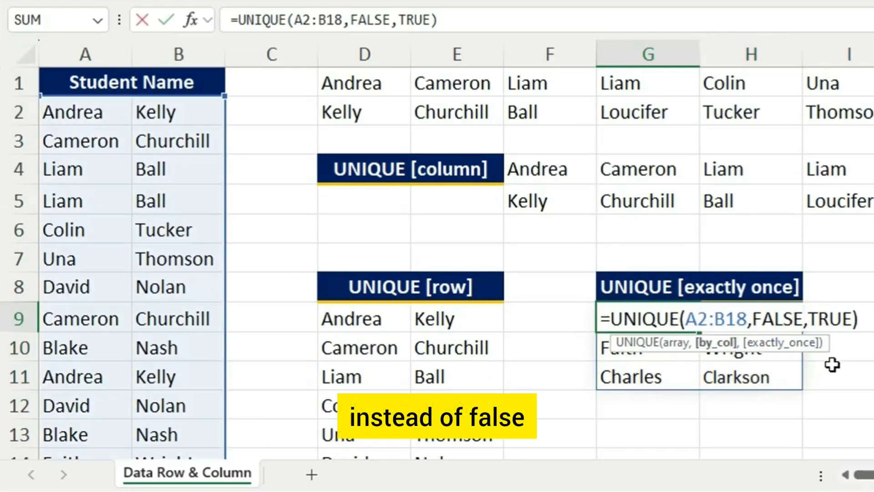
key(BackSpace)
key(BackSpace)
key(BackSpace)
key(BackSpace)
key(BackSpace)
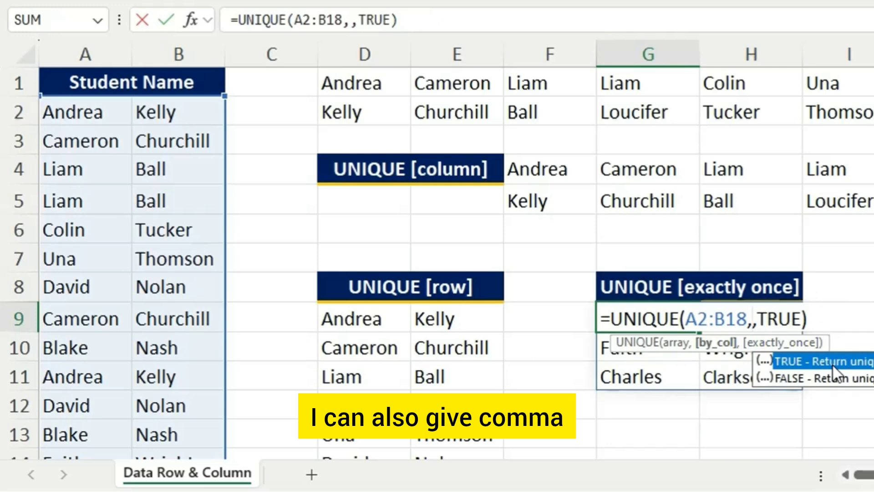
click(818, 316)
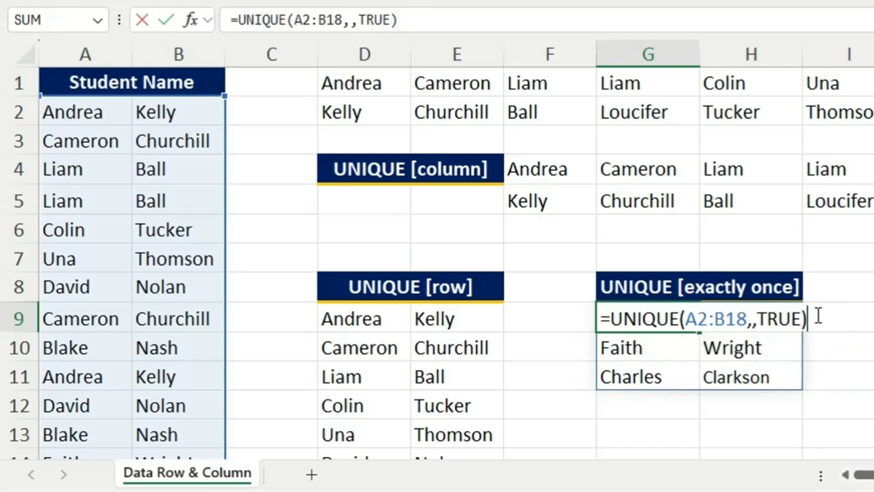
key(Return)
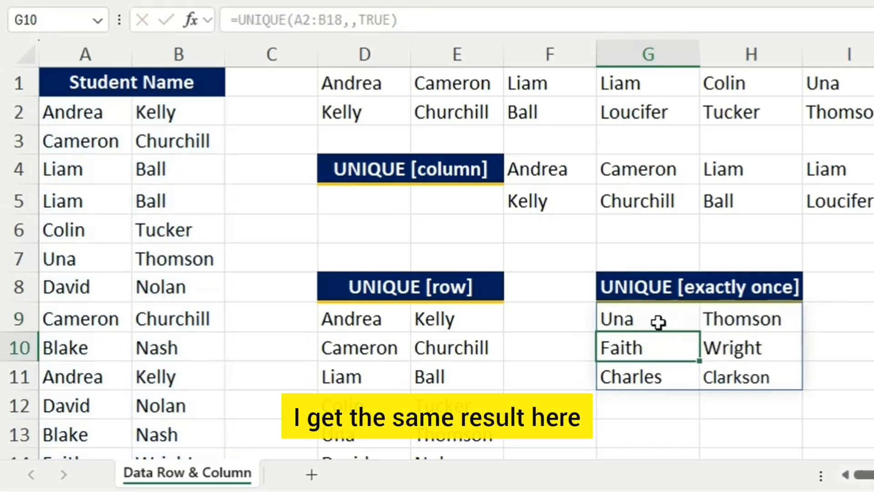
Step: Review the exactly-once result and the UNIQUE [column], UNIQUE [row] and UNIQUE [exactly once] headings
click(710, 366)
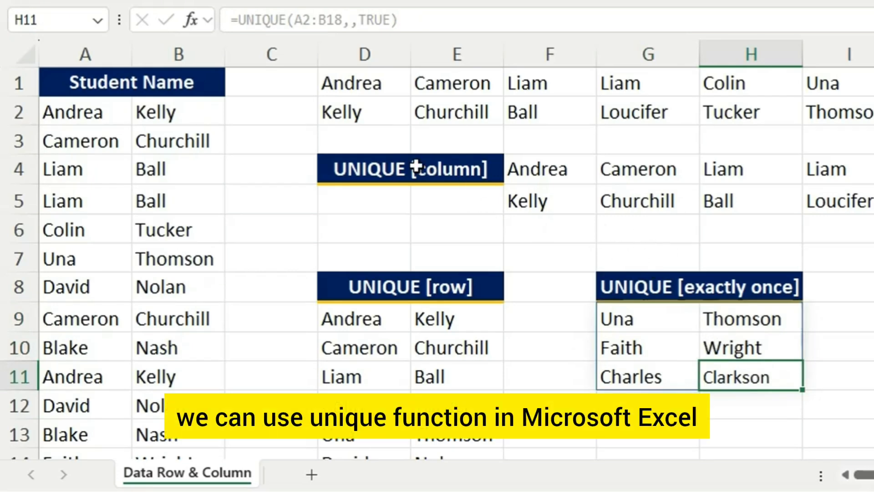
click(383, 165)
click(386, 287)
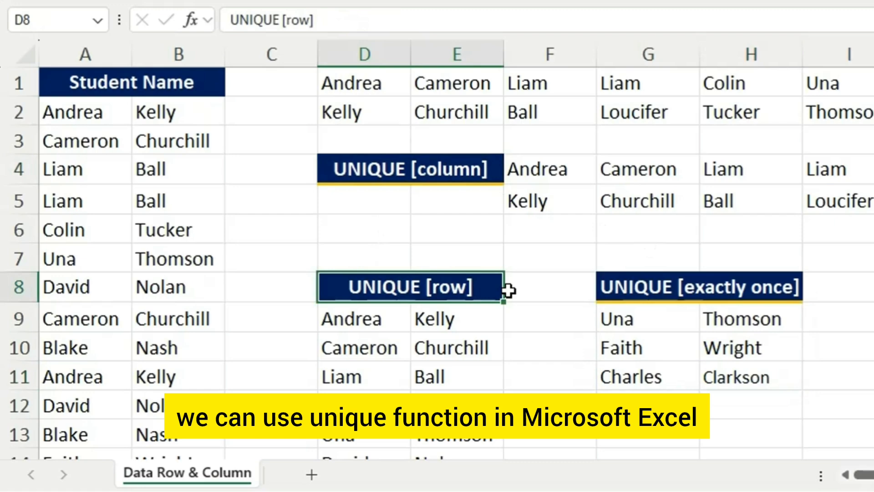
click(641, 285)
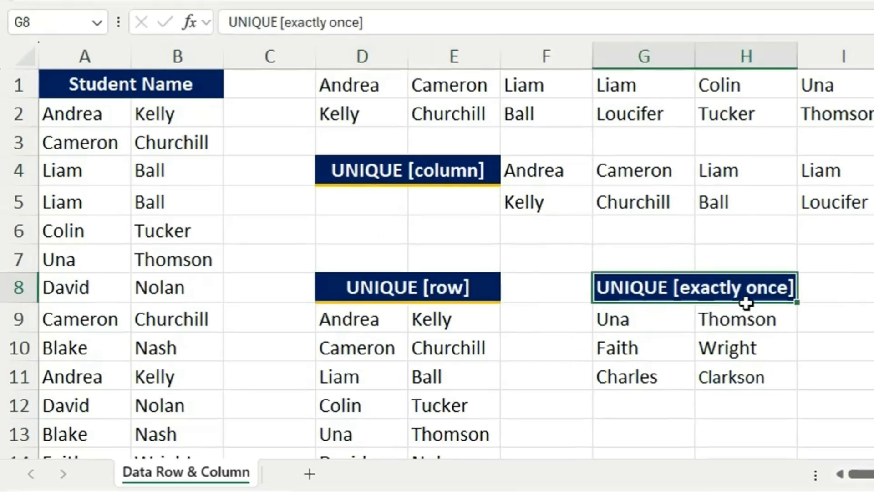